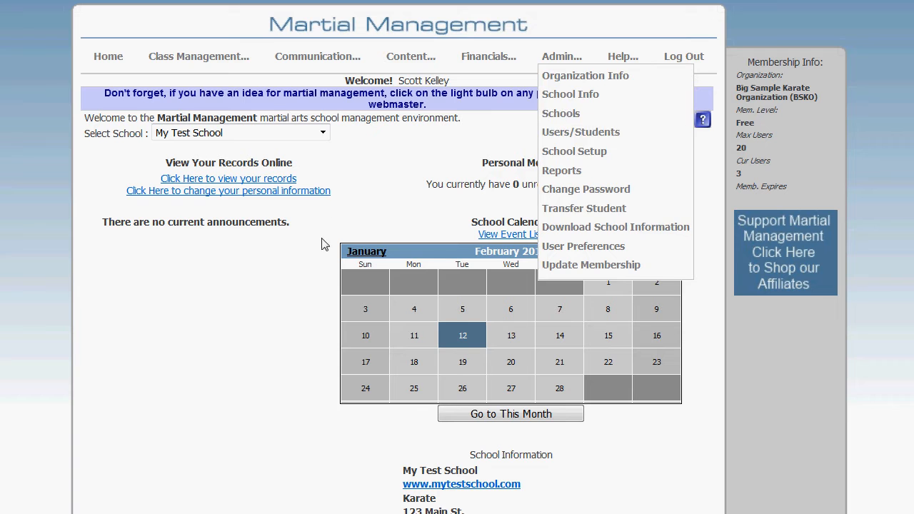
Step: Choose My Test School as the school and open its Attendance / Activities page
mouse_move(218, 63)
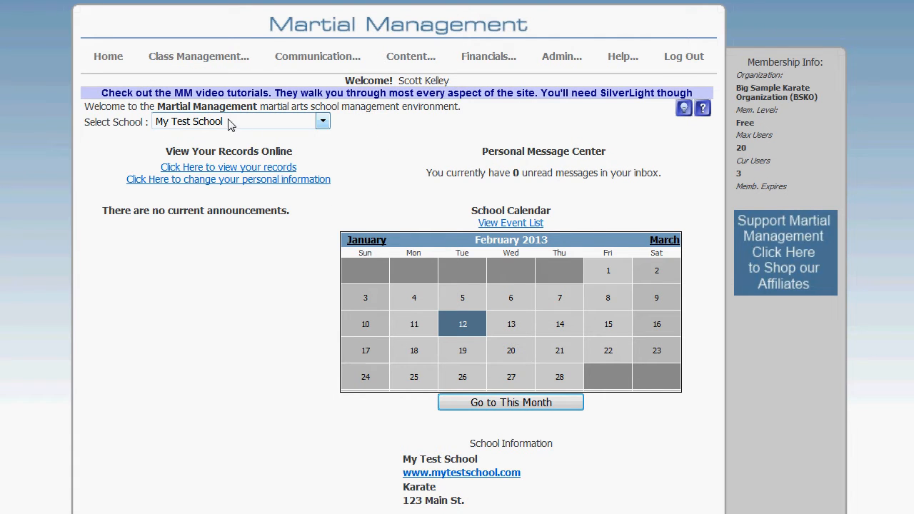
click(230, 124)
click(216, 147)
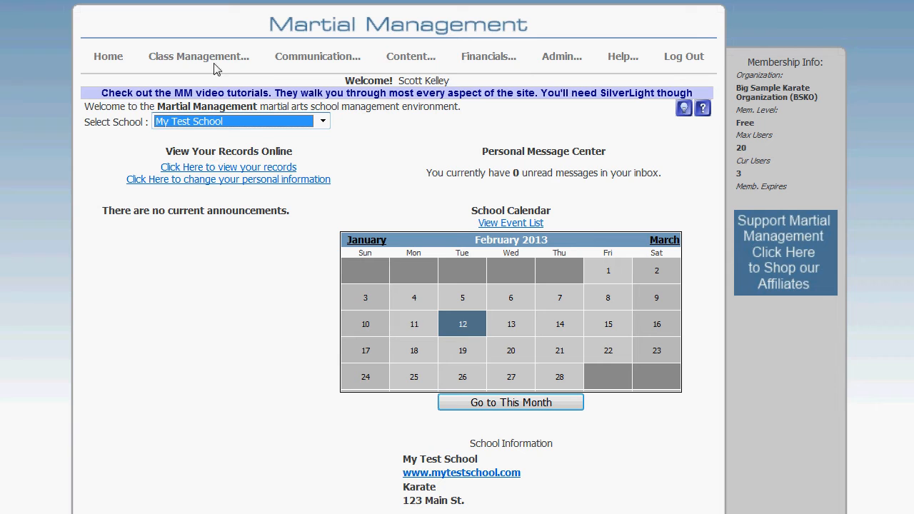
mouse_move(216, 69)
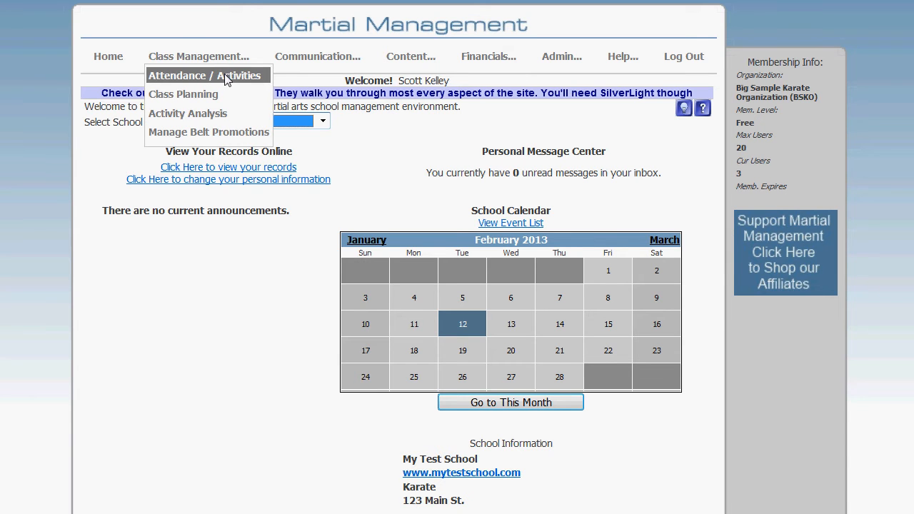
click(225, 76)
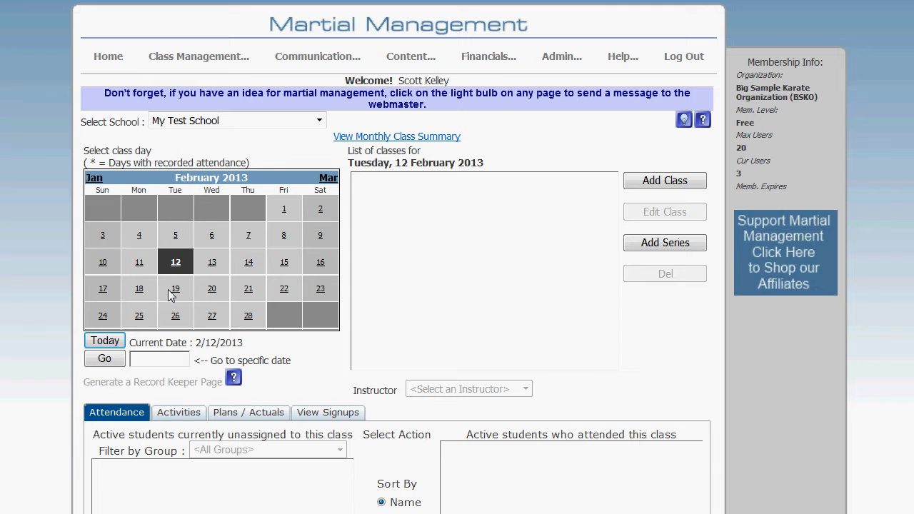
Step: Add a class to Tuesday, 12 February 2013 from the Normal Class template and save it
click(675, 184)
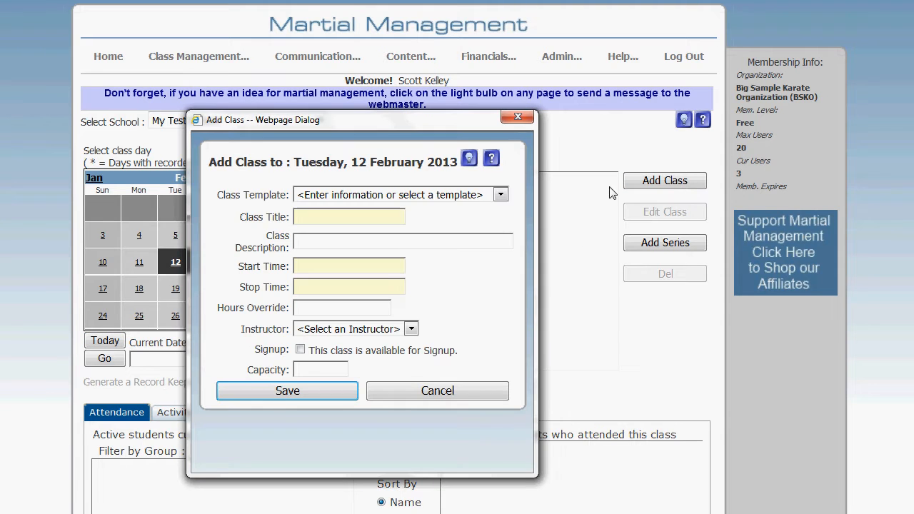
click(377, 195)
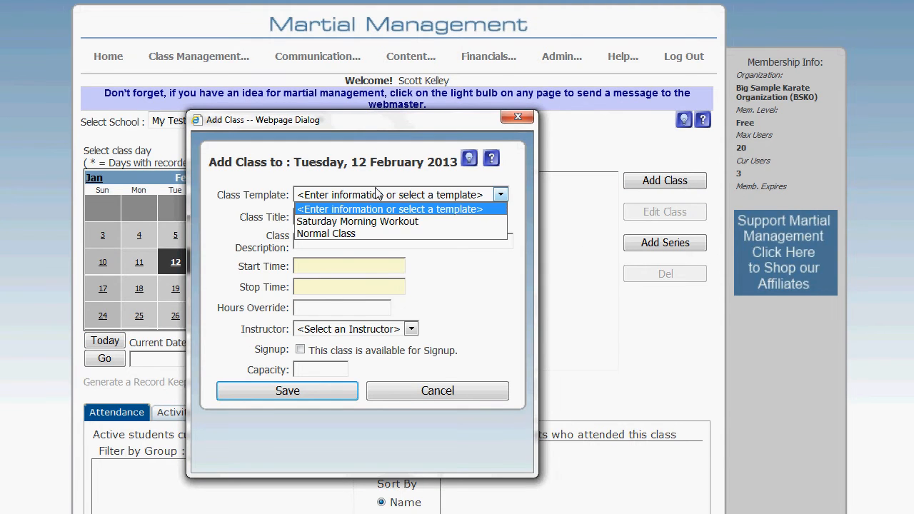
click(364, 233)
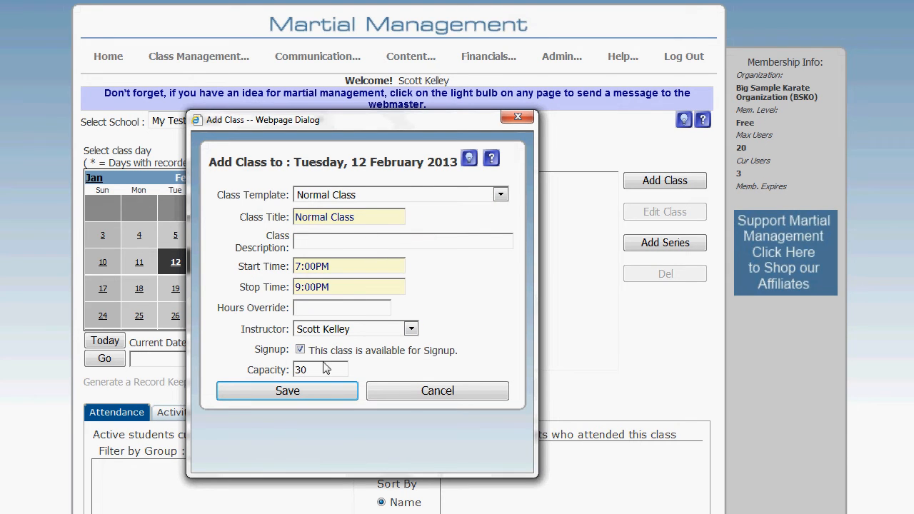
click(312, 392)
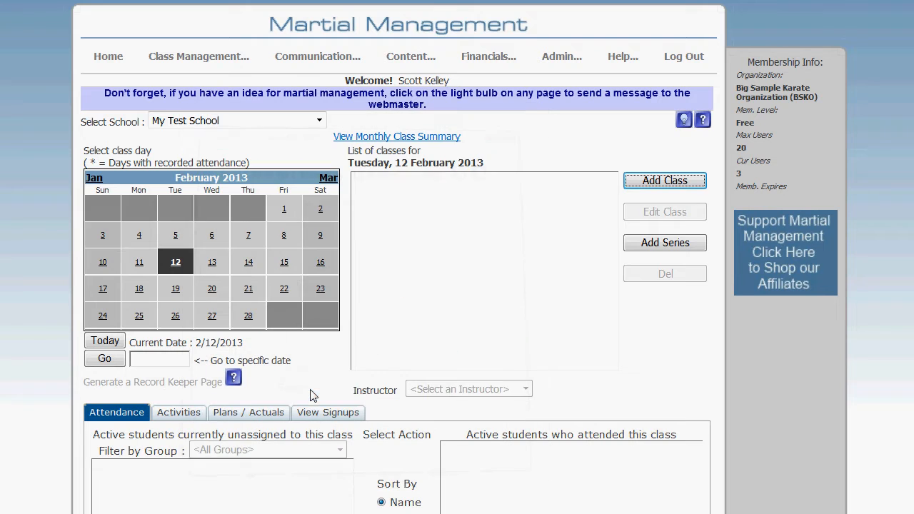
Step: Start another class for 12 February 2013 titled Test Prep, running 5:30 PM to 7:00 PM, with the first listed instructor
click(662, 183)
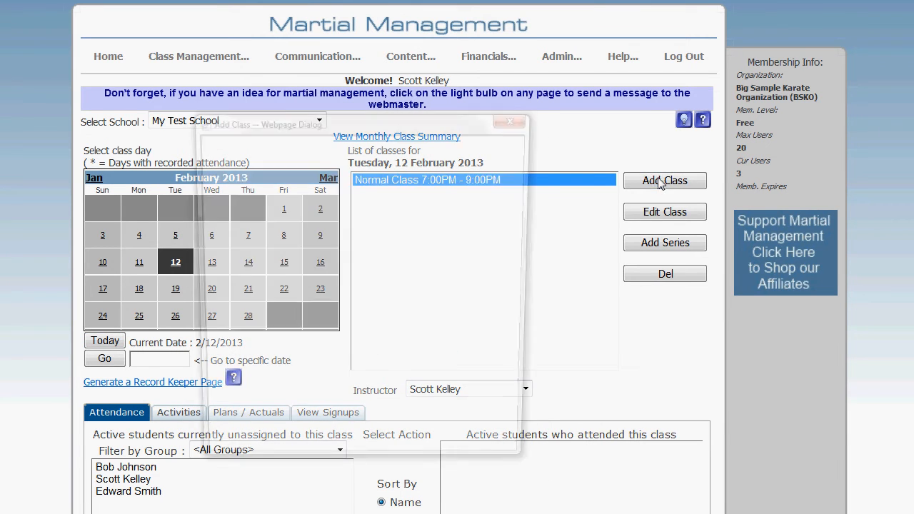
click(416, 196)
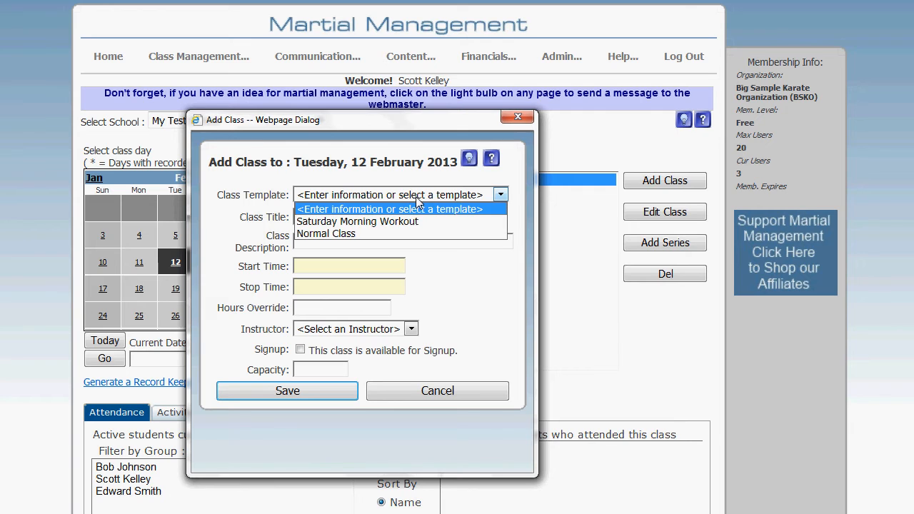
click(416, 195)
click(377, 220)
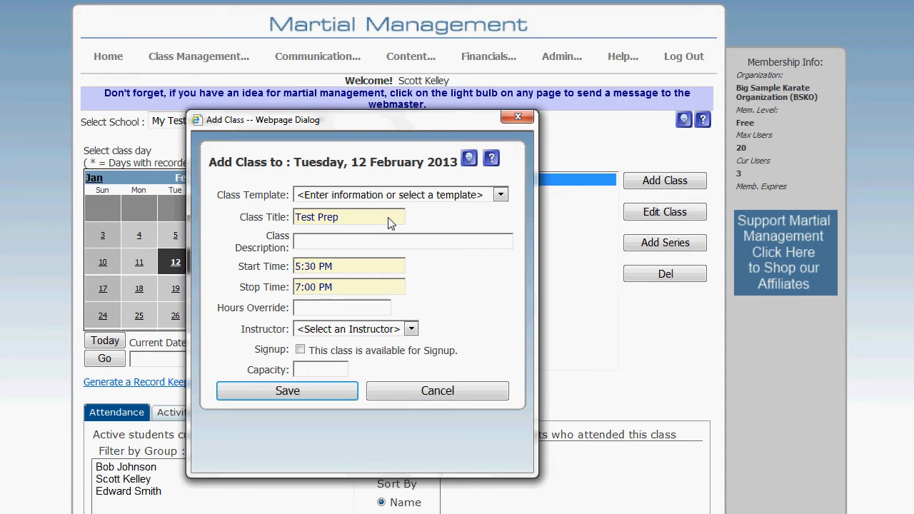
key(Tab)
key(alt+Down)
key(Down)
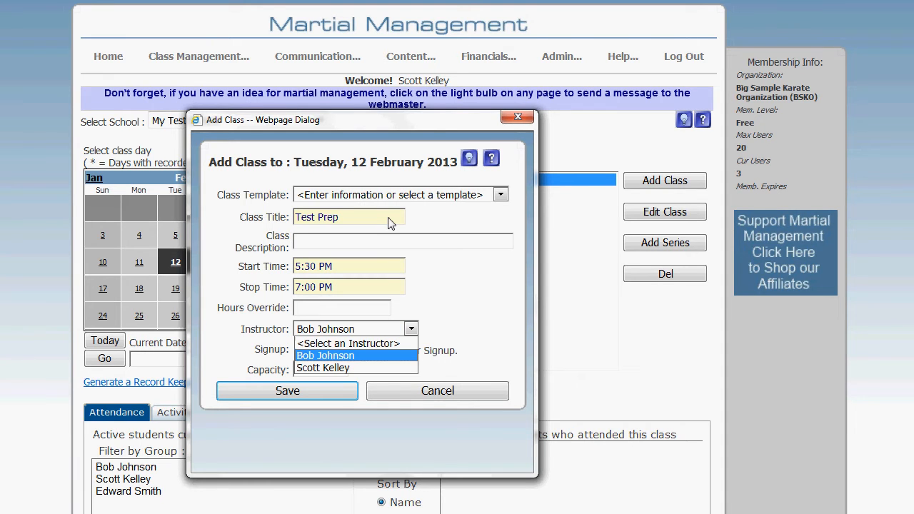
key(Return)
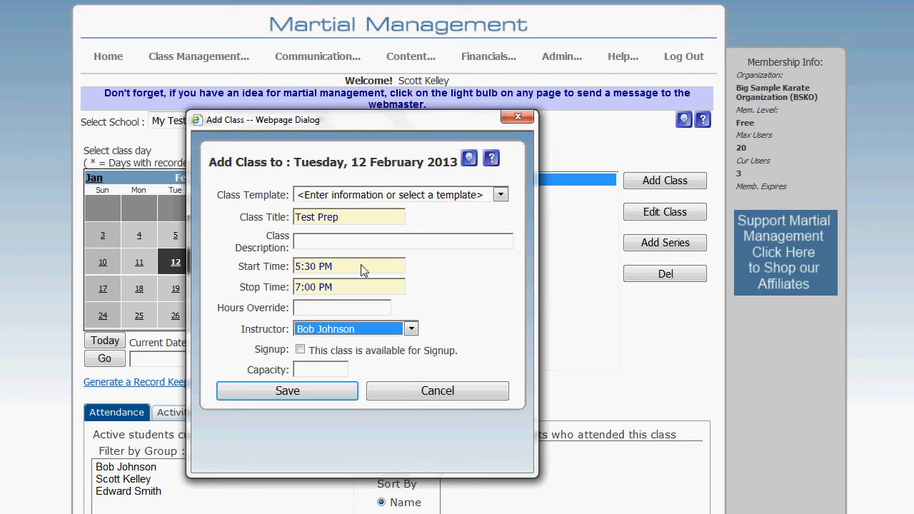
Step: Make the Test Prep class available for signup with a capacity of 1 and save it
click(300, 350)
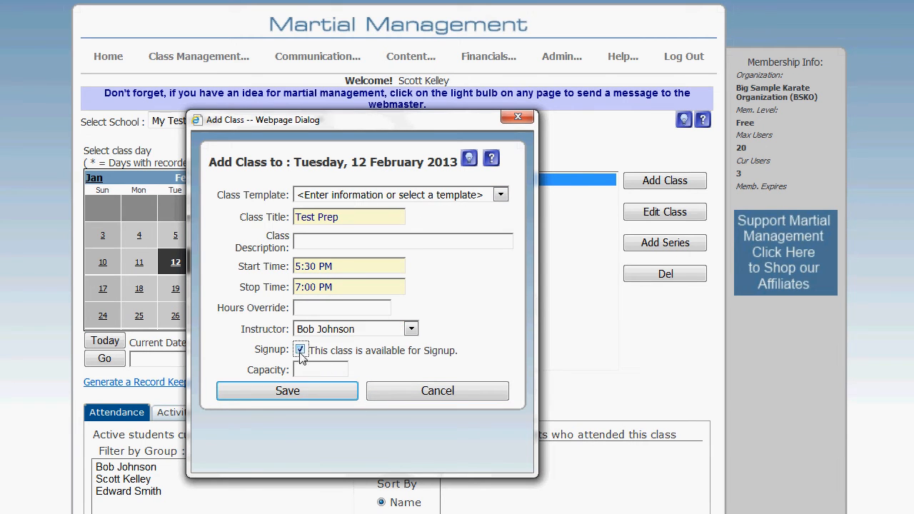
click(307, 370)
text(10)
click(326, 393)
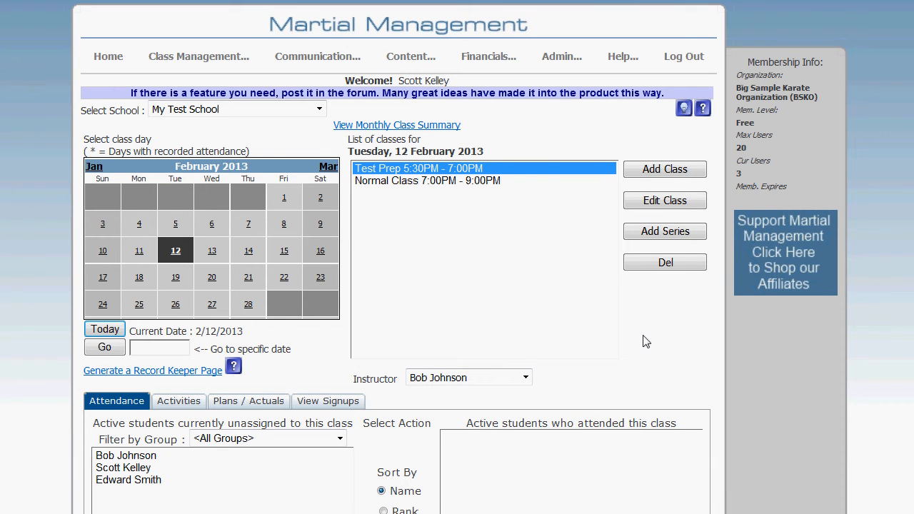
Step: Select the Normal Class and review its activities, plans / actuals and signups
scroll(646, 342, down, 2)
click(405, 30)
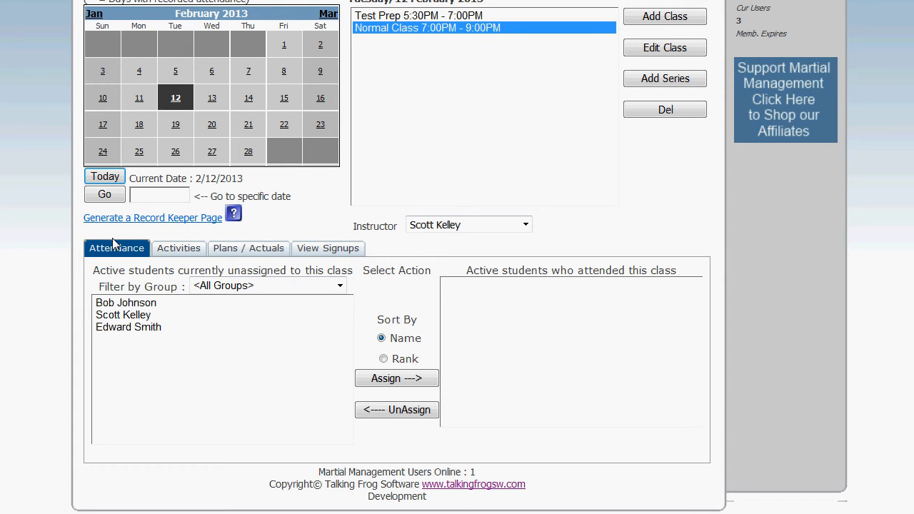
click(188, 251)
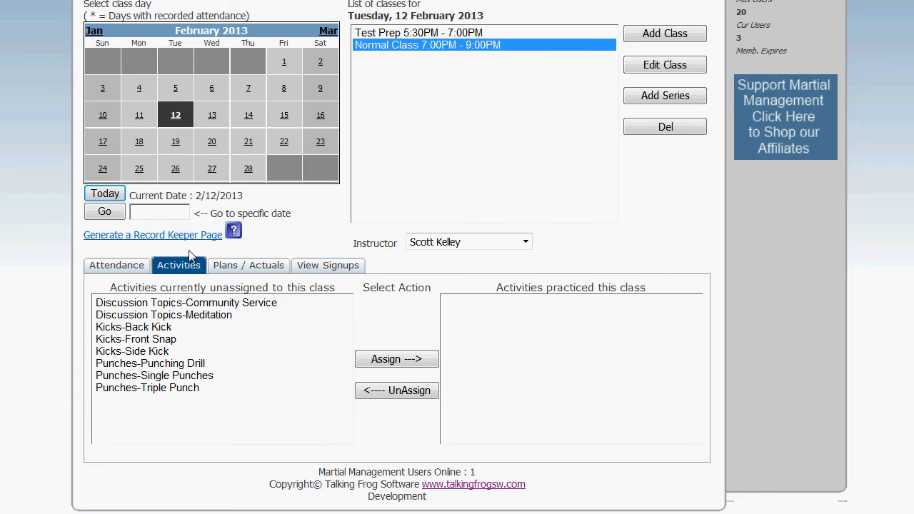
click(254, 268)
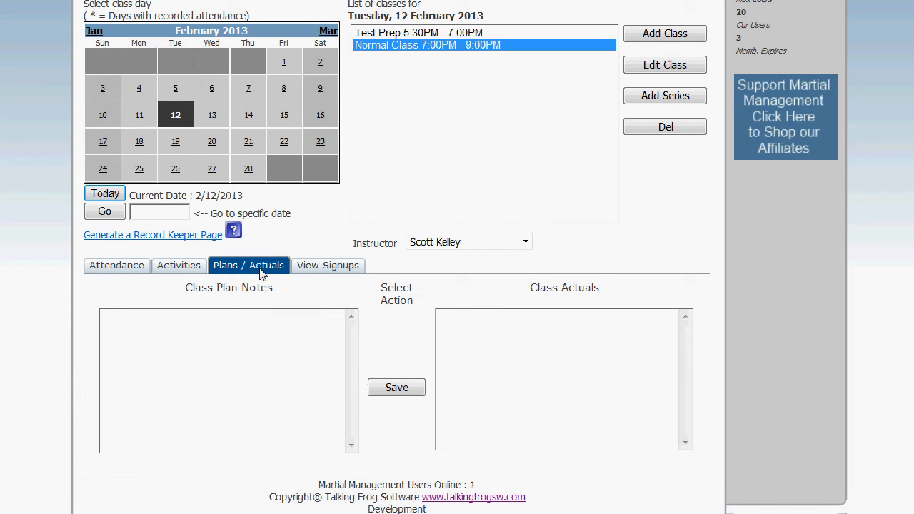
click(319, 272)
Step: Record all three active students as having attended the Normal Class
click(127, 267)
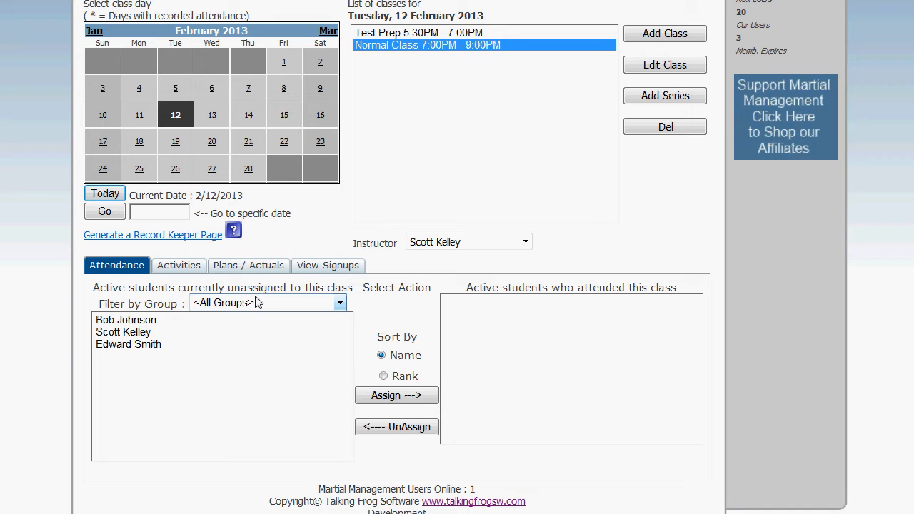
click(152, 322)
ctrl+click(152, 345)
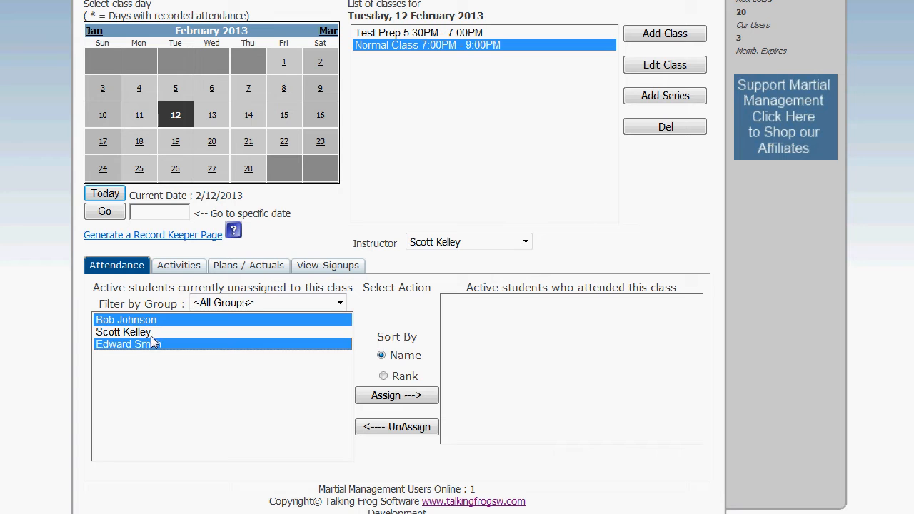
ctrl+click(151, 334)
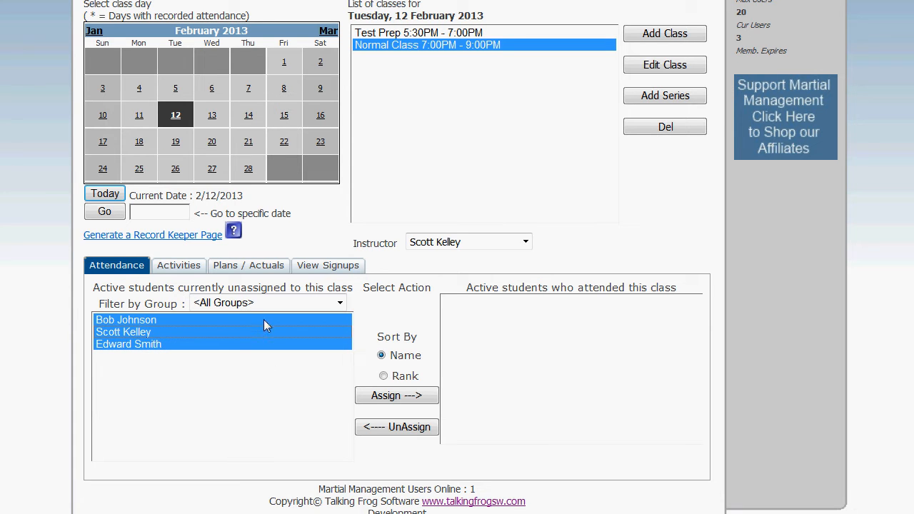
click(397, 400)
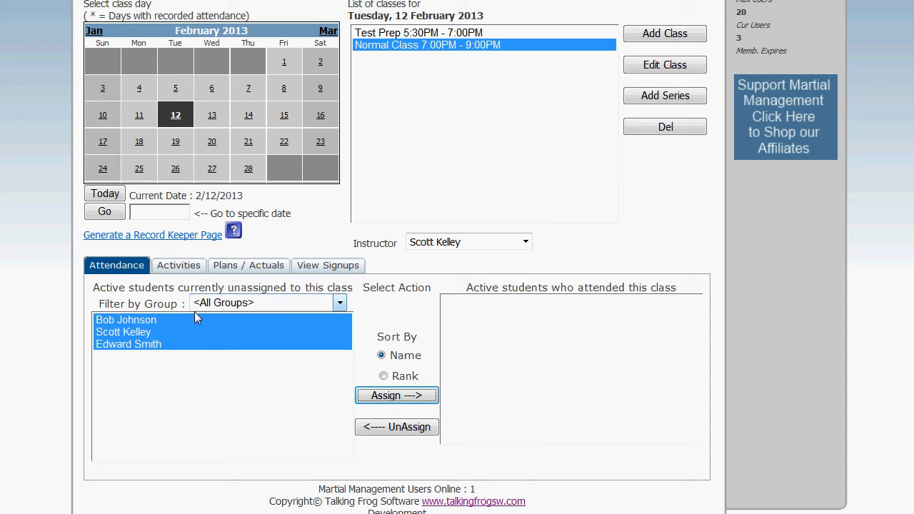
click(399, 396)
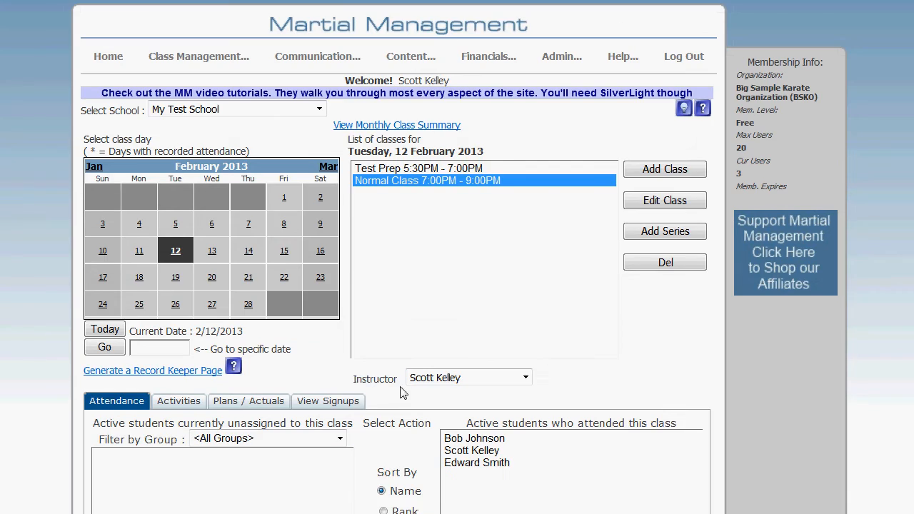
Step: Review the group filter options for the students unassigned to the Normal Class
scroll(408, 379, down, 1)
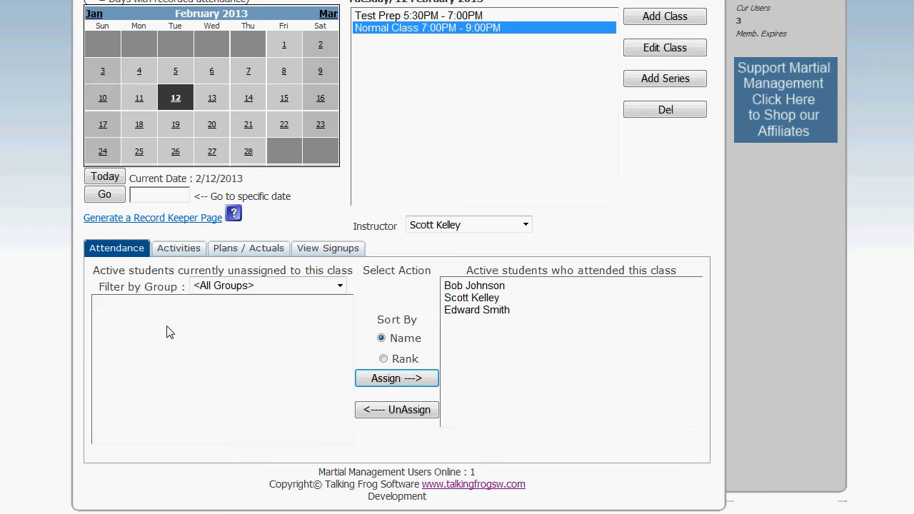
click(338, 287)
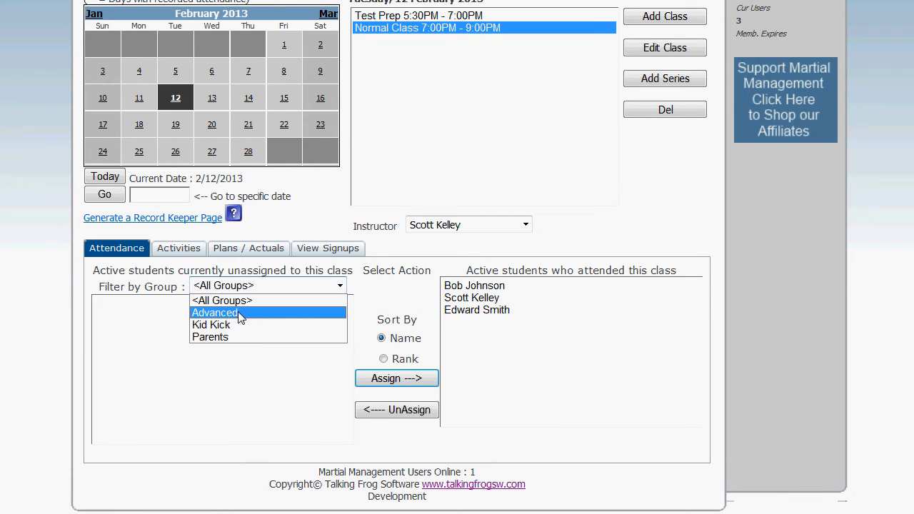
click(387, 301)
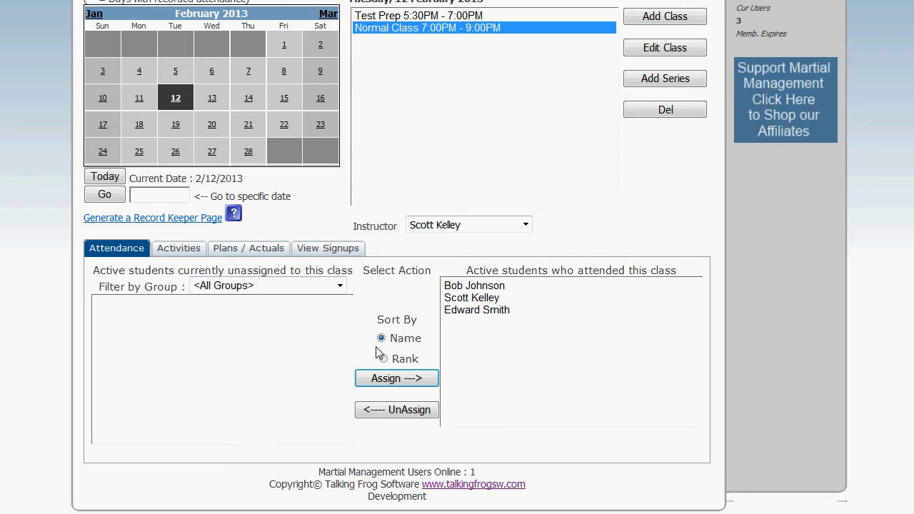
Step: Sort the Normal Class attendance lists by rank, and return the sorting to name
click(385, 359)
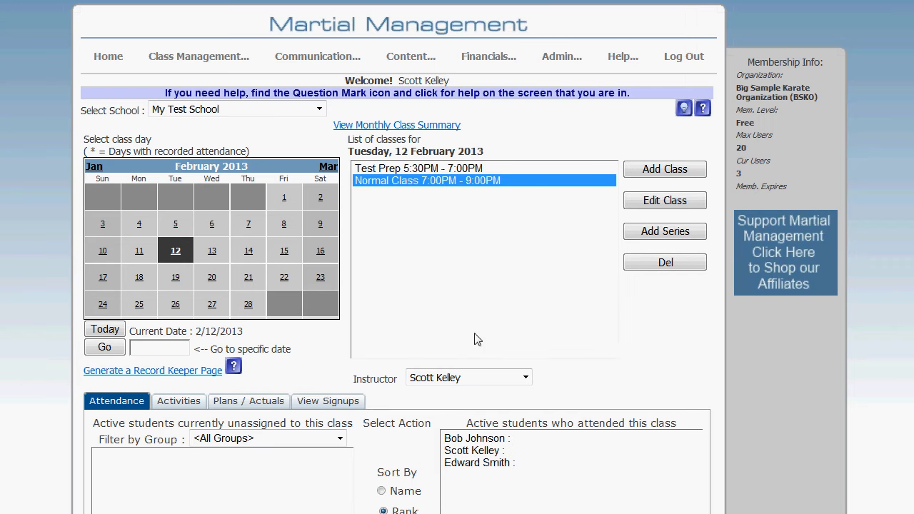
scroll(402, 412, down, 1)
scroll(402, 412, down, 1)
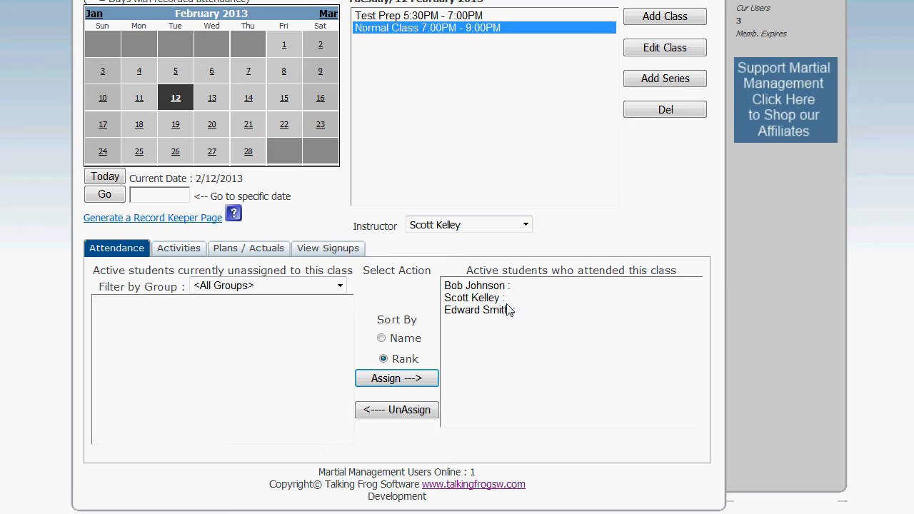
click(384, 340)
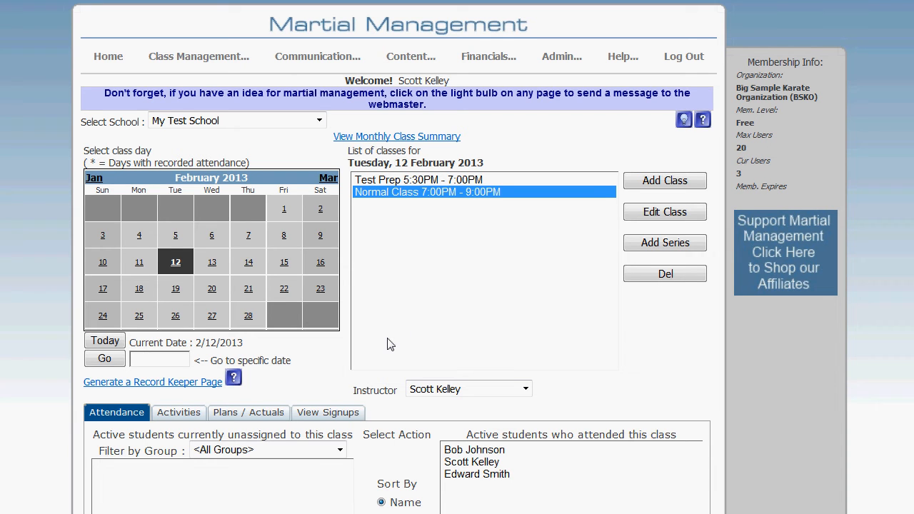
Step: Select the Test Prep class and review its activities, plans / actuals, signups and attendance
click(431, 182)
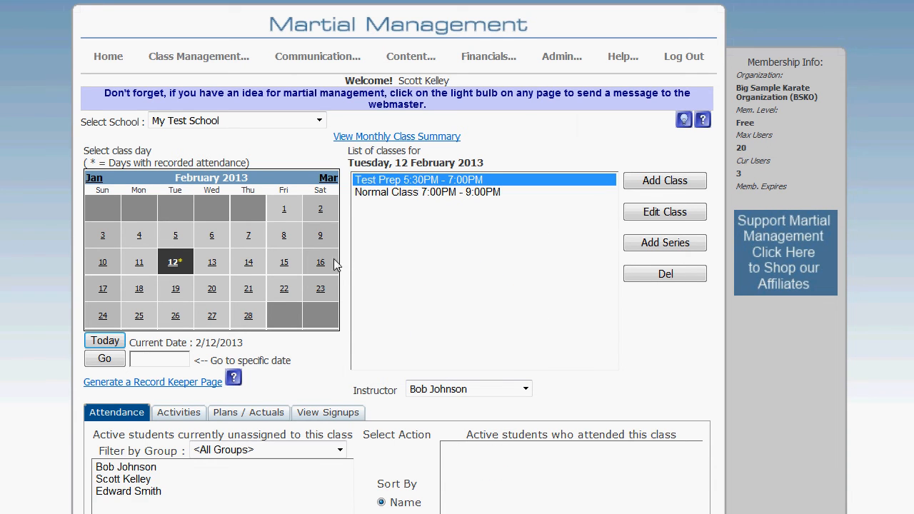
scroll(336, 342, down, 4)
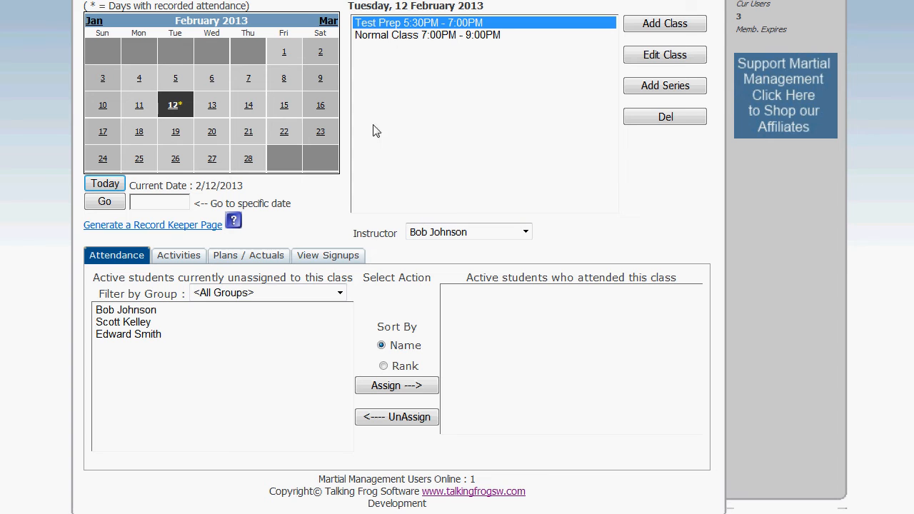
click(168, 259)
click(254, 270)
click(328, 265)
click(116, 265)
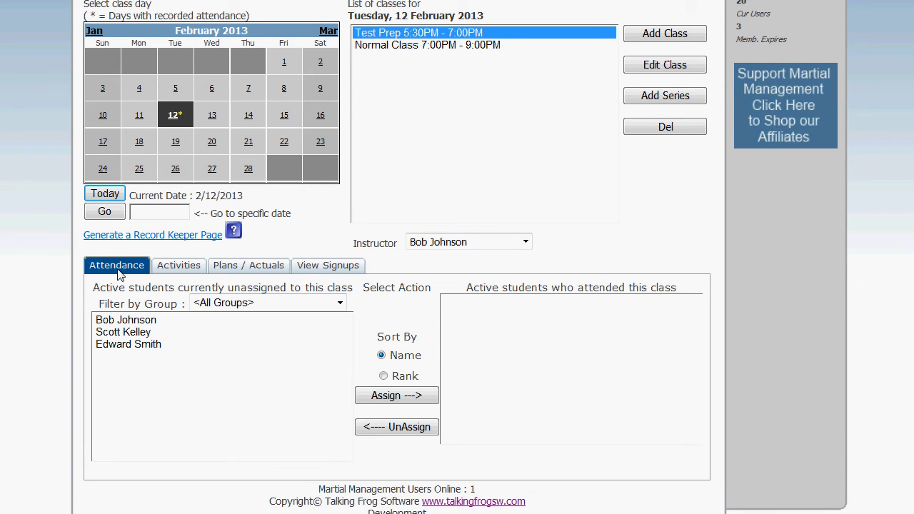
Step: Record Discussion Topics-Meditation, Kicks-Back Kick, Kicks-Front Snap and Kicks-Side Kick as activities practiced in the Normal Class
click(419, 35)
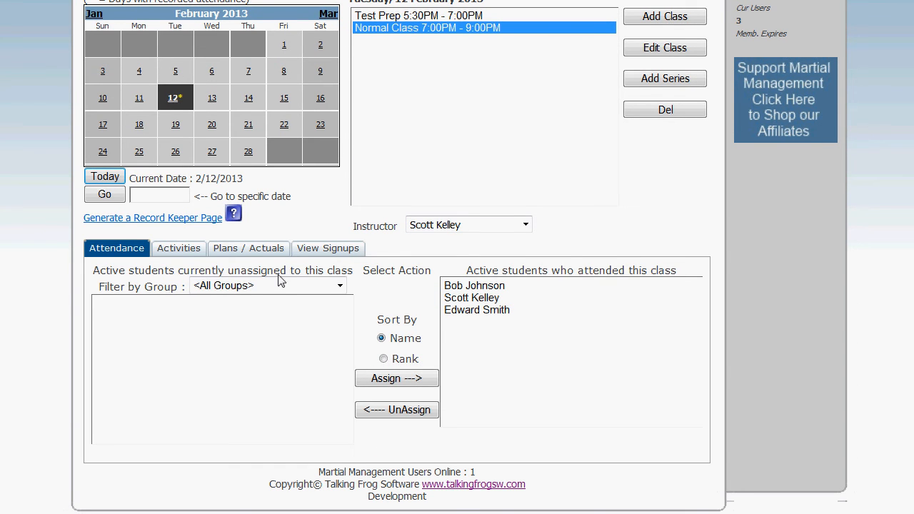
click(187, 251)
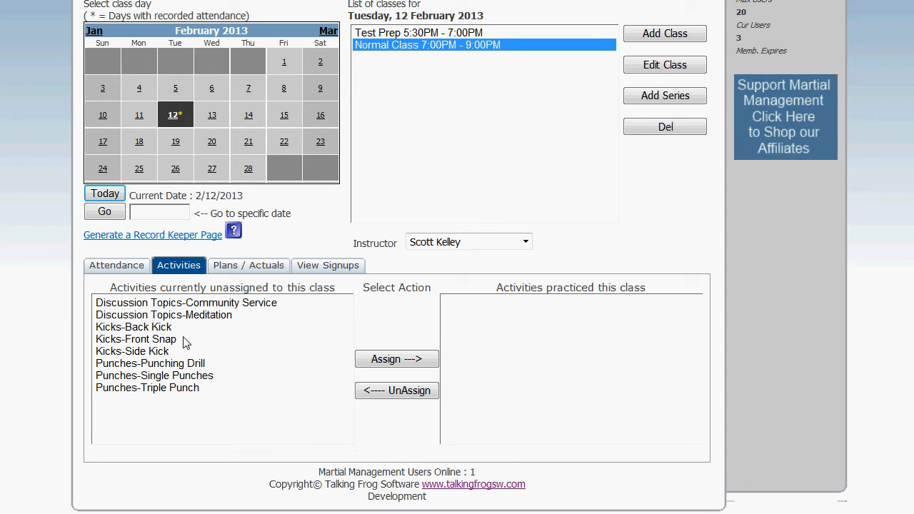
click(202, 318)
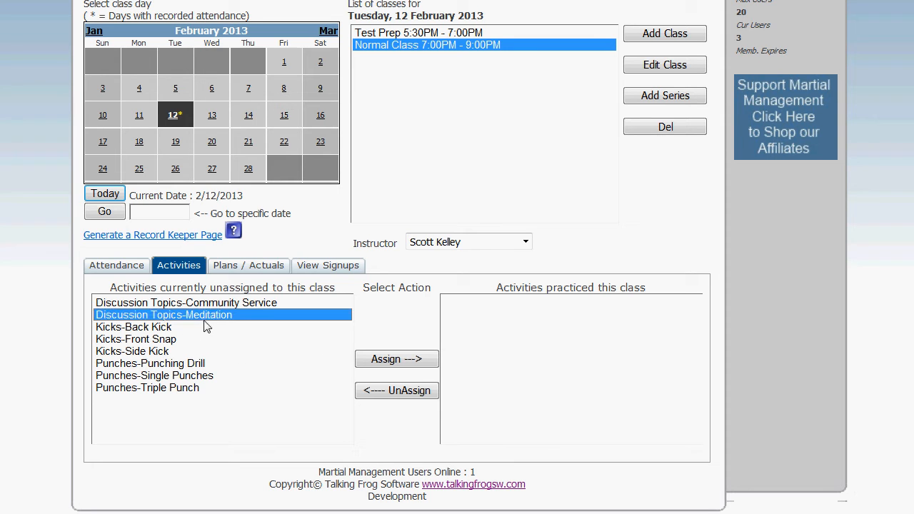
ctrl+click(164, 329)
ctrl+click(165, 339)
ctrl+click(166, 352)
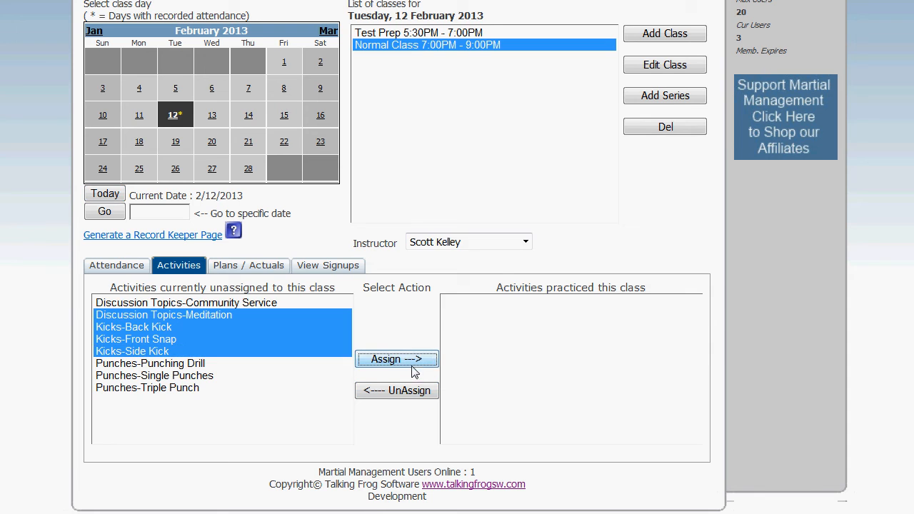
click(406, 360)
Step: Save the Normal Class plan notes "This is where the plans would go." and class actuals "Pretty much stuck to the plan."
click(247, 273)
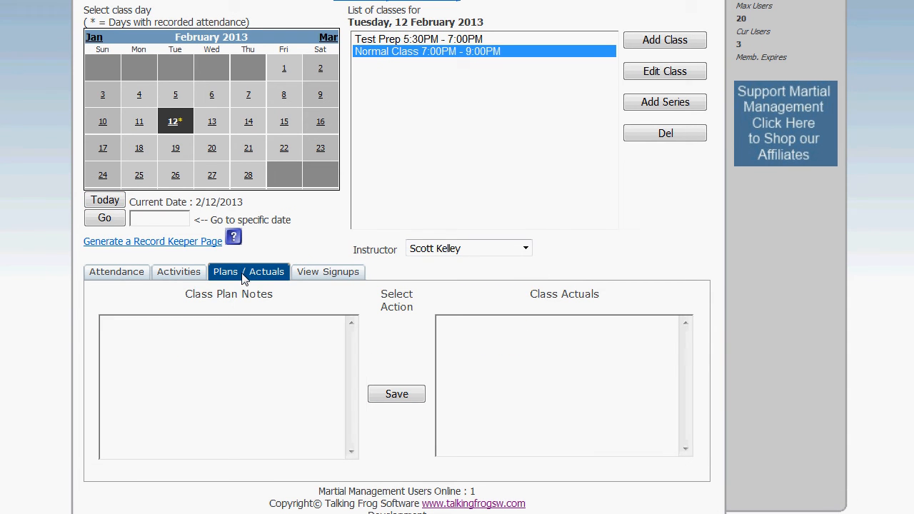
click(241, 348)
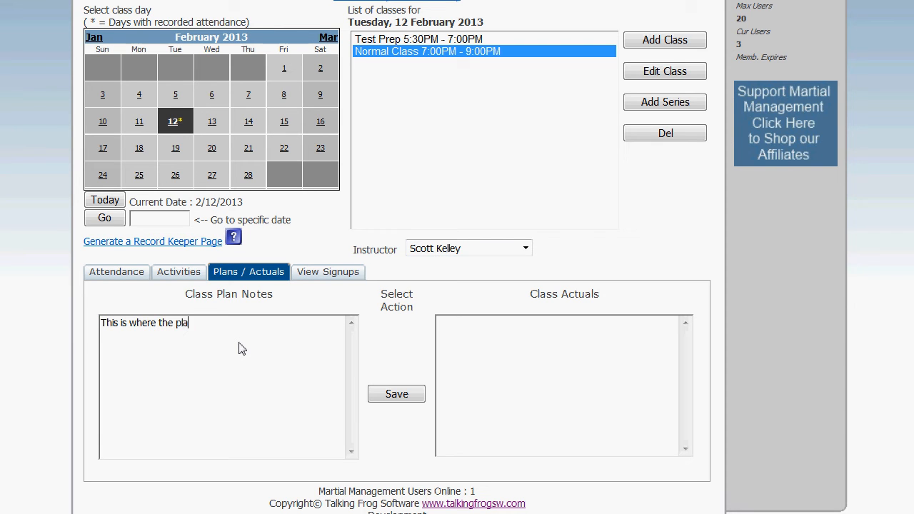
text(ns would go.)
key(Tab)
key(Tab)
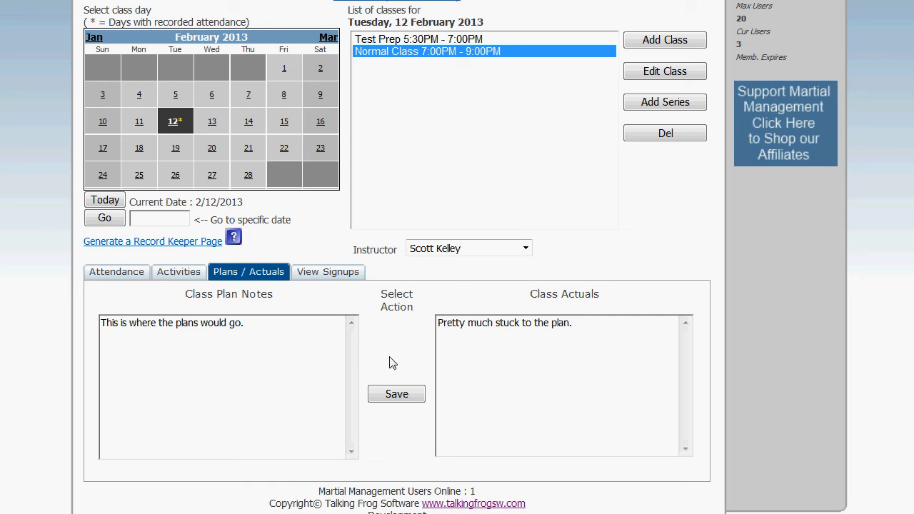
click(403, 398)
Step: Review the list of students signed up for the Normal Class and its signup options
click(344, 274)
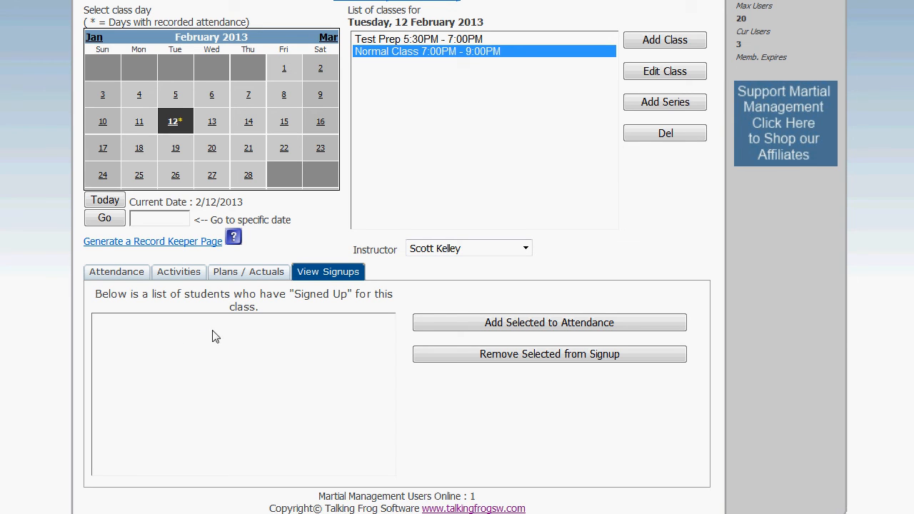
scroll(213, 337, up, 1)
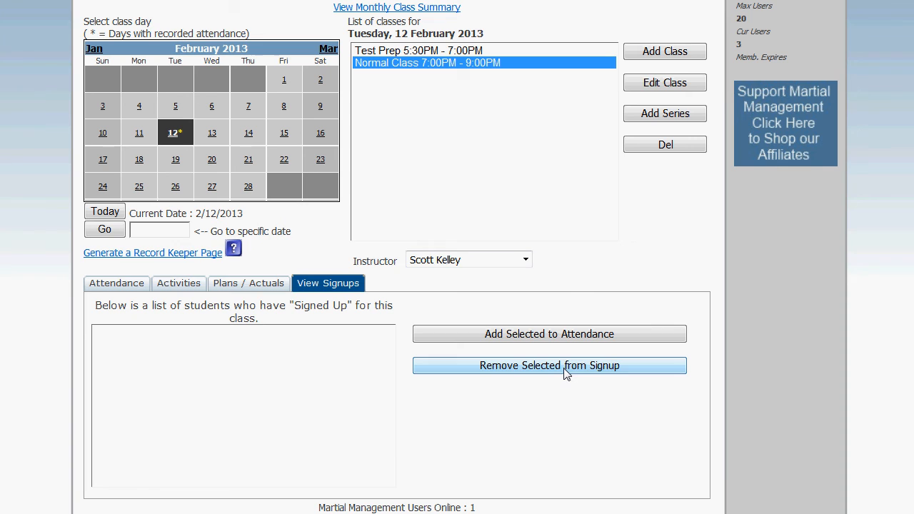
scroll(566, 374, down, 1)
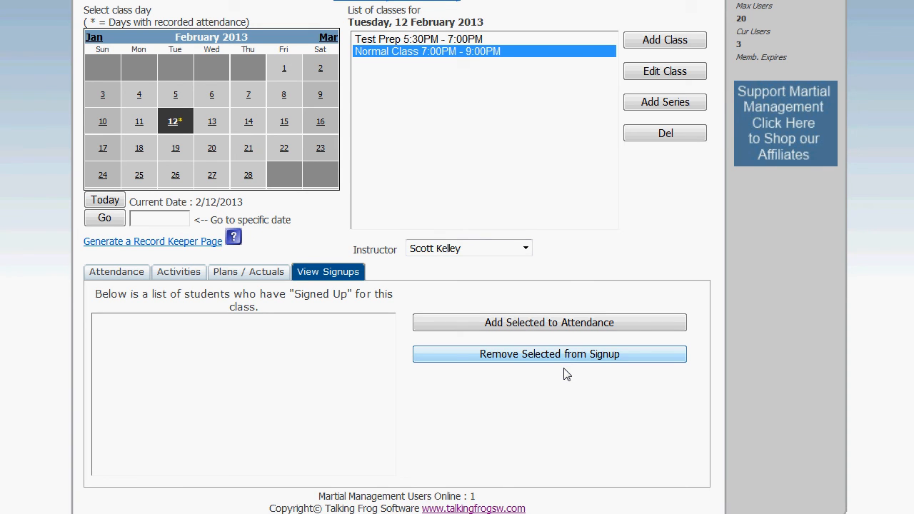
scroll(651, 223, up, 3)
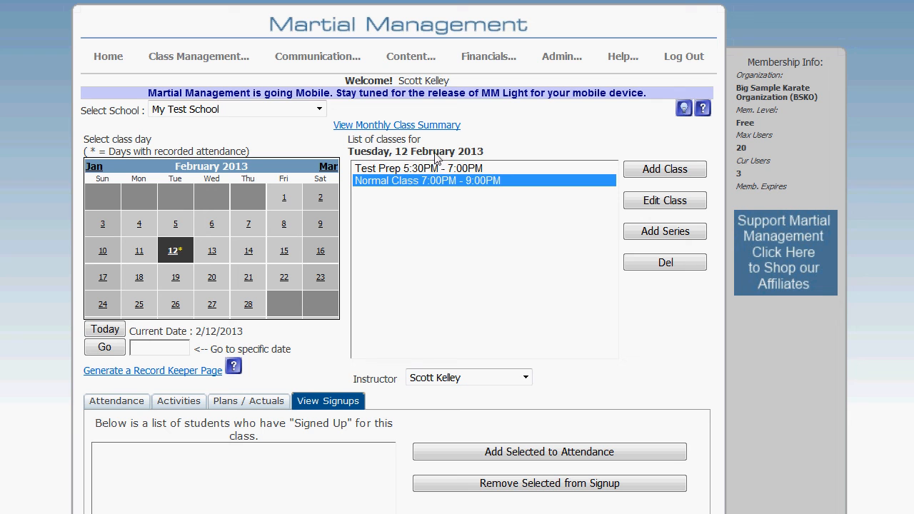
Step: View the February 2013 monthly class summary, open the Test Prep class for editing without changes, and return to the attendance screen
drag(447, 152, 469, 153)
click(438, 125)
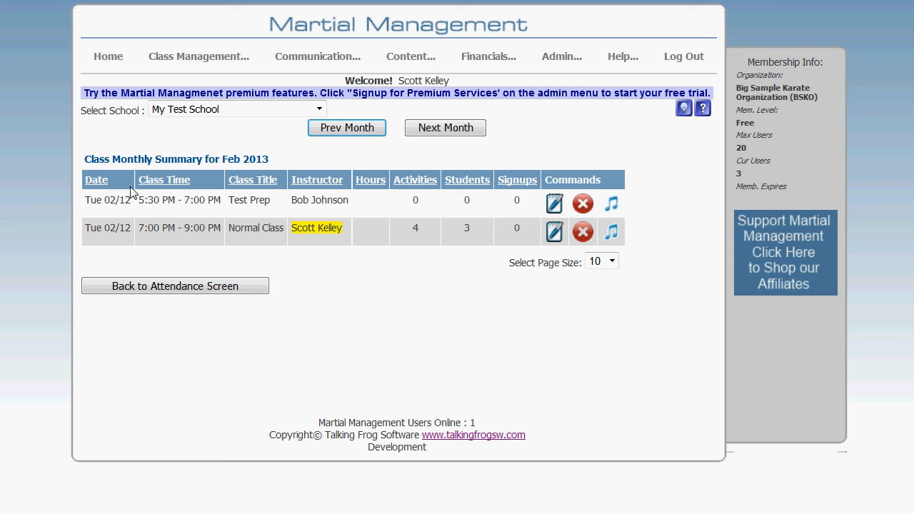
click(554, 204)
click(450, 392)
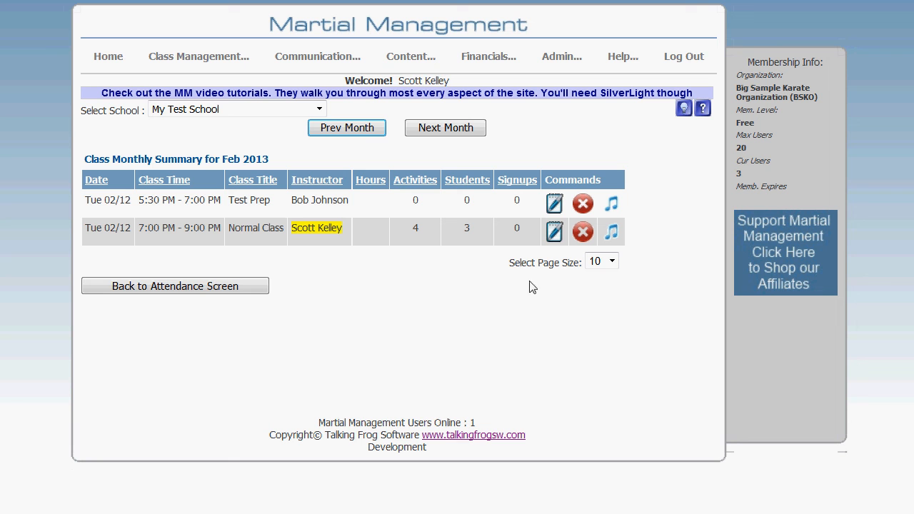
click(210, 296)
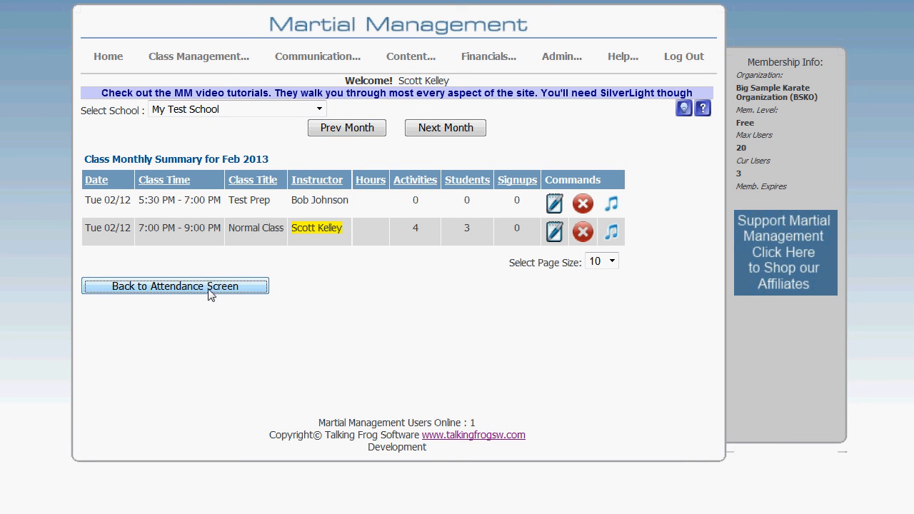